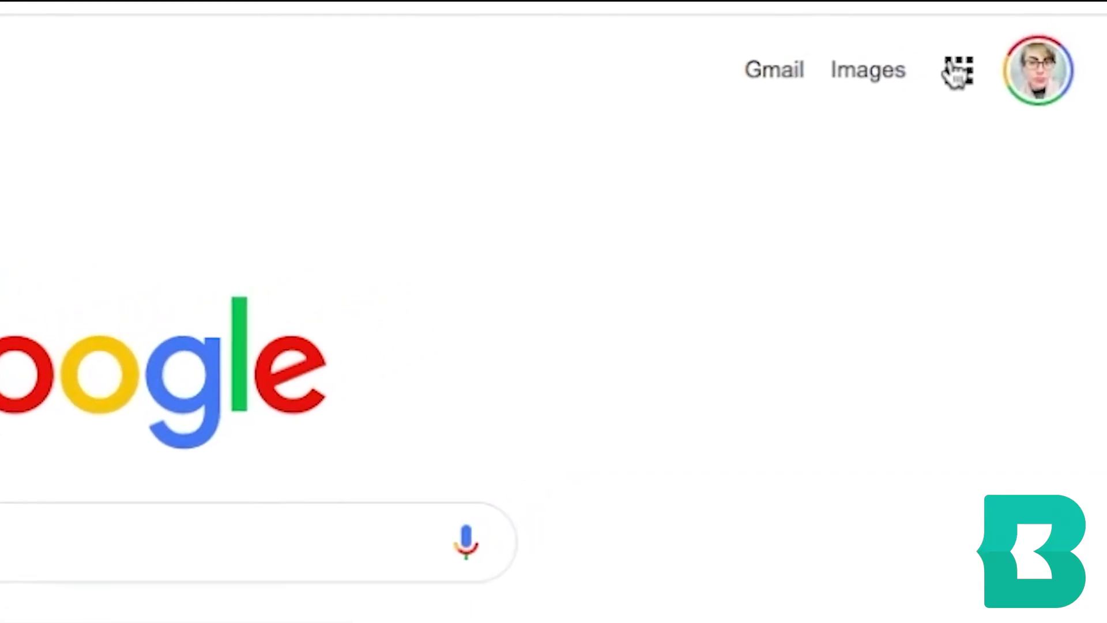
Open Google Drive from the Google apps grid to show My Drive
click(957, 73)
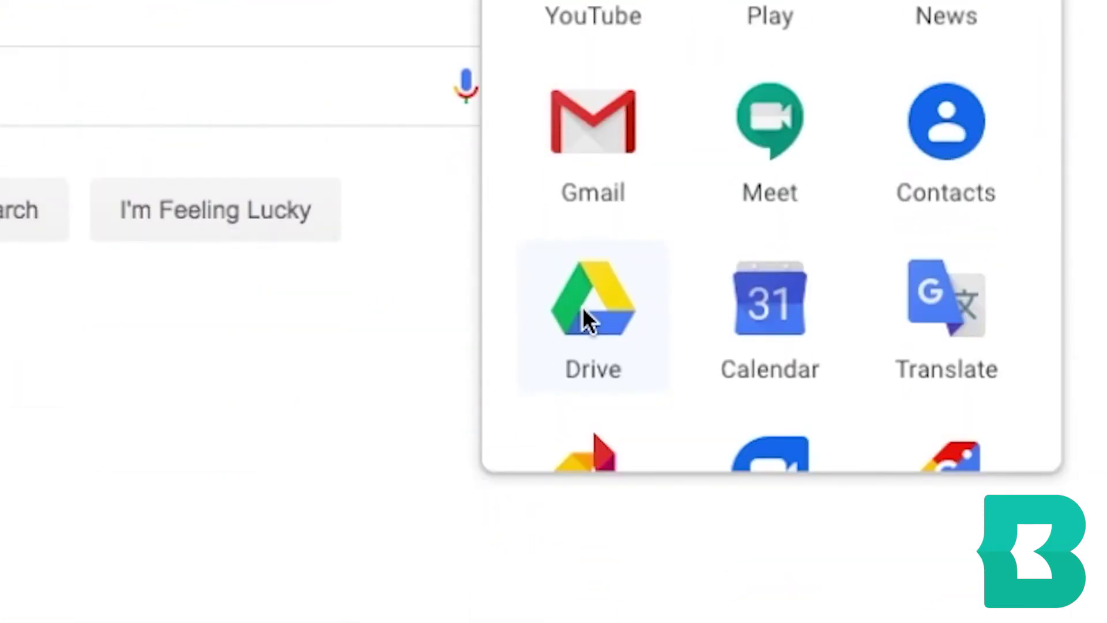
click(582, 309)
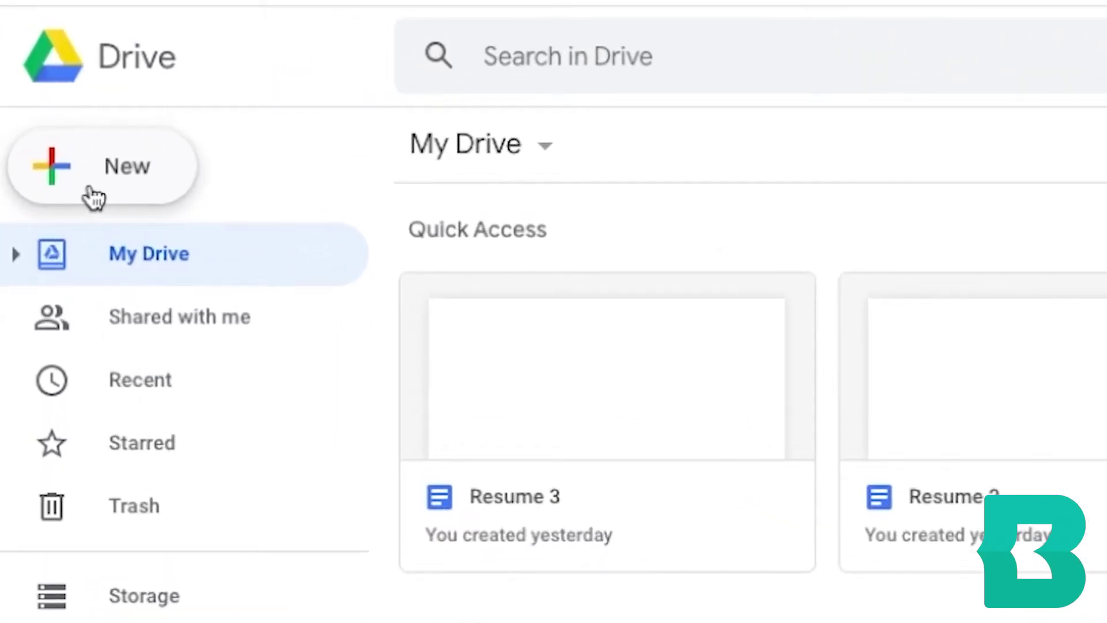
Create a new blank Google Docs document via New > Google Docs
click(93, 197)
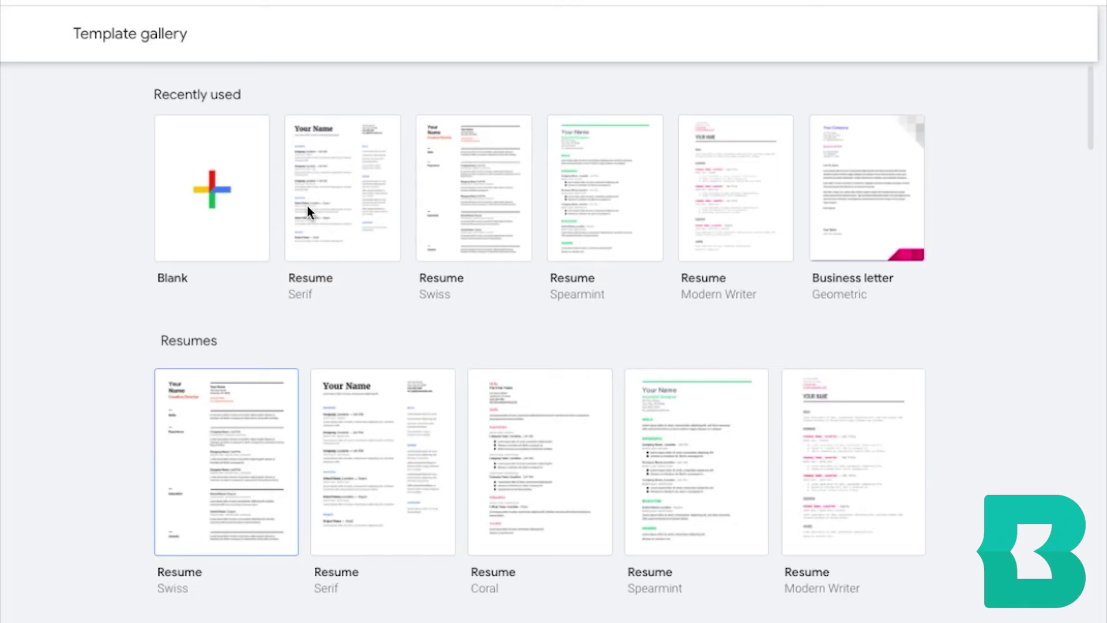
click(96, 337)
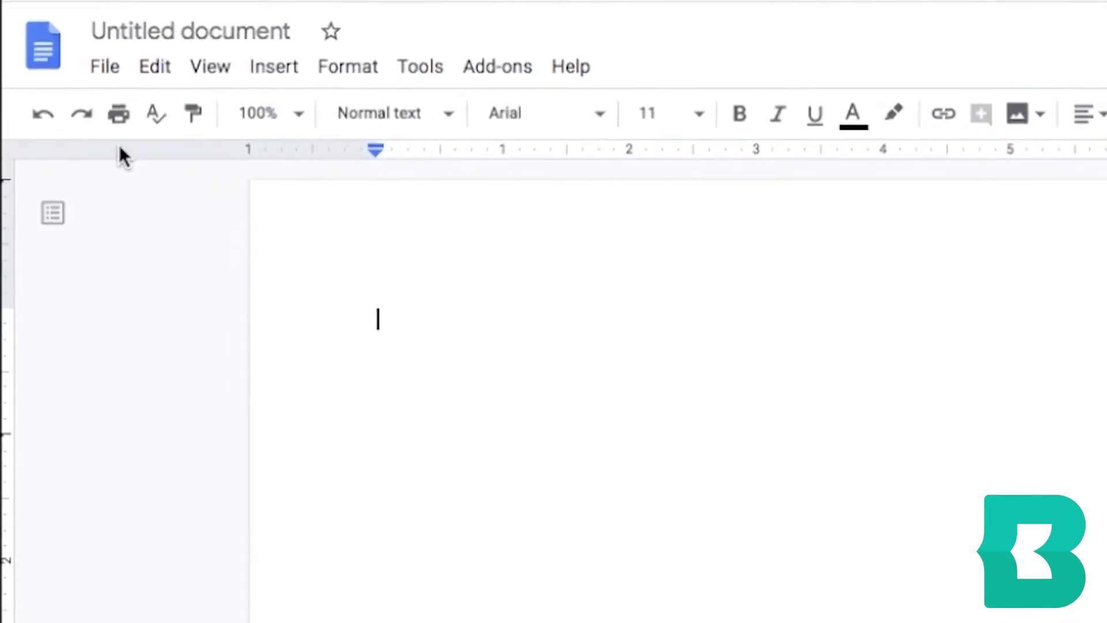
Return to Docs home and open the template gallery at the Resumes section
click(43, 52)
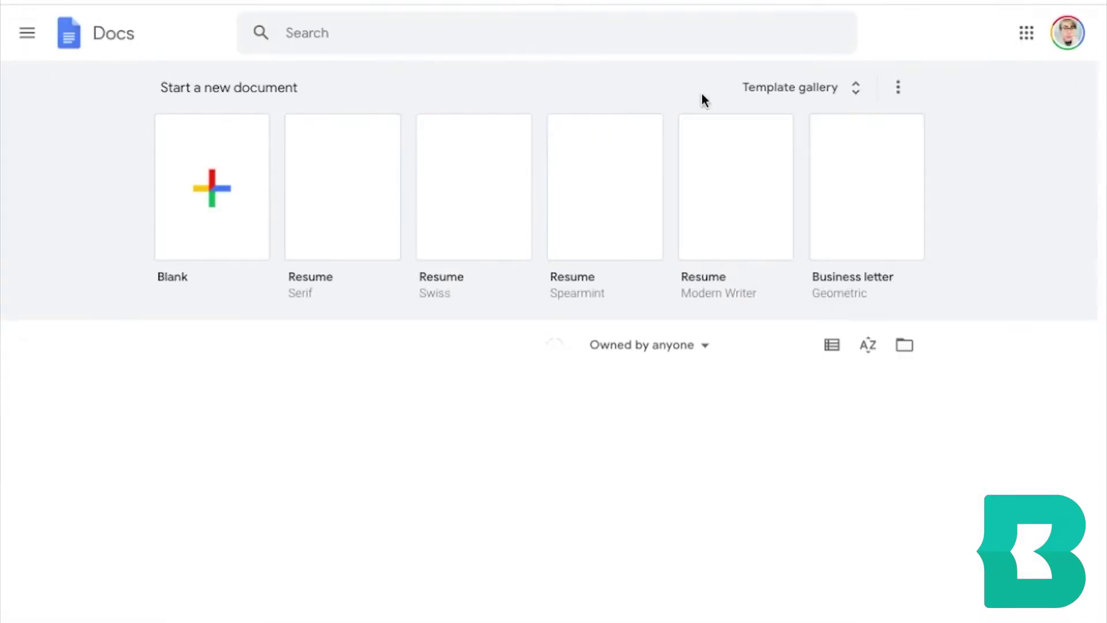
click(789, 90)
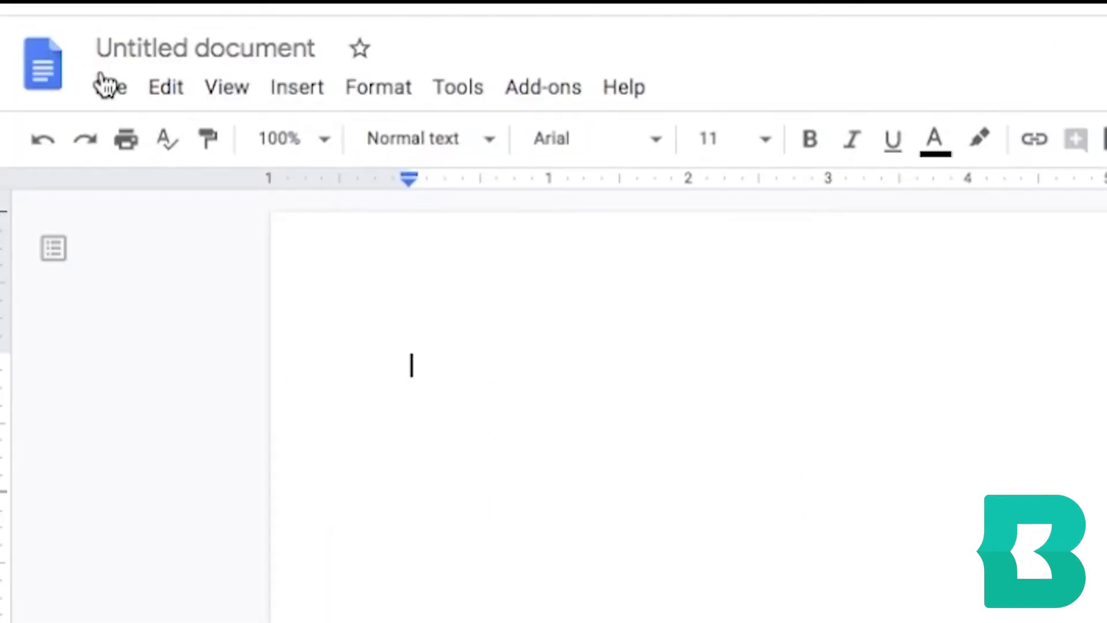
click(113, 89)
mouse_move(162, 212)
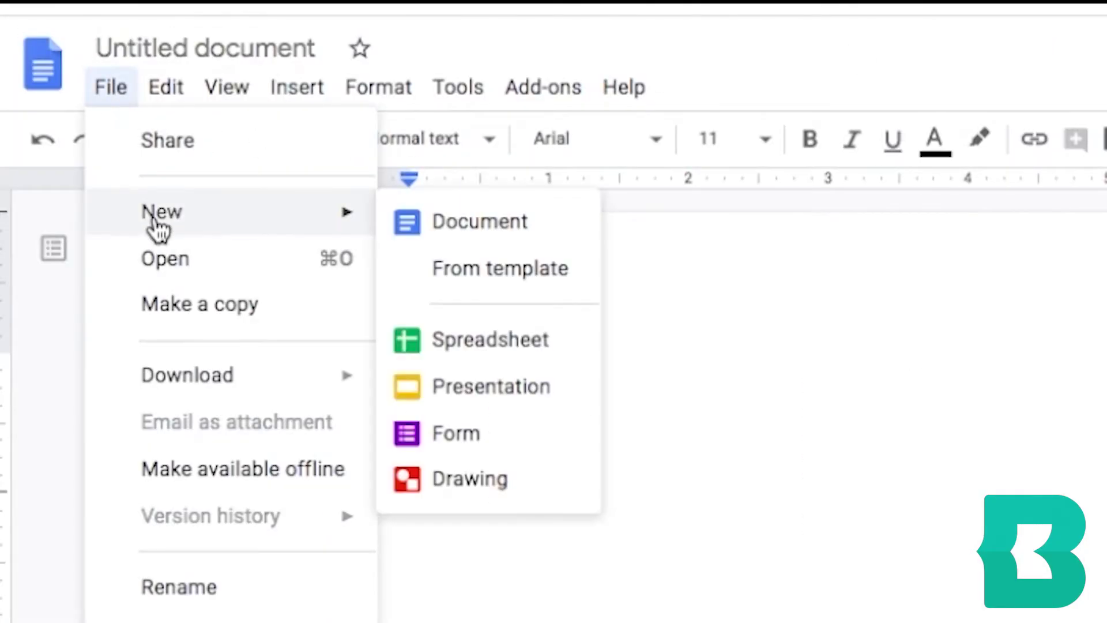
click(478, 288)
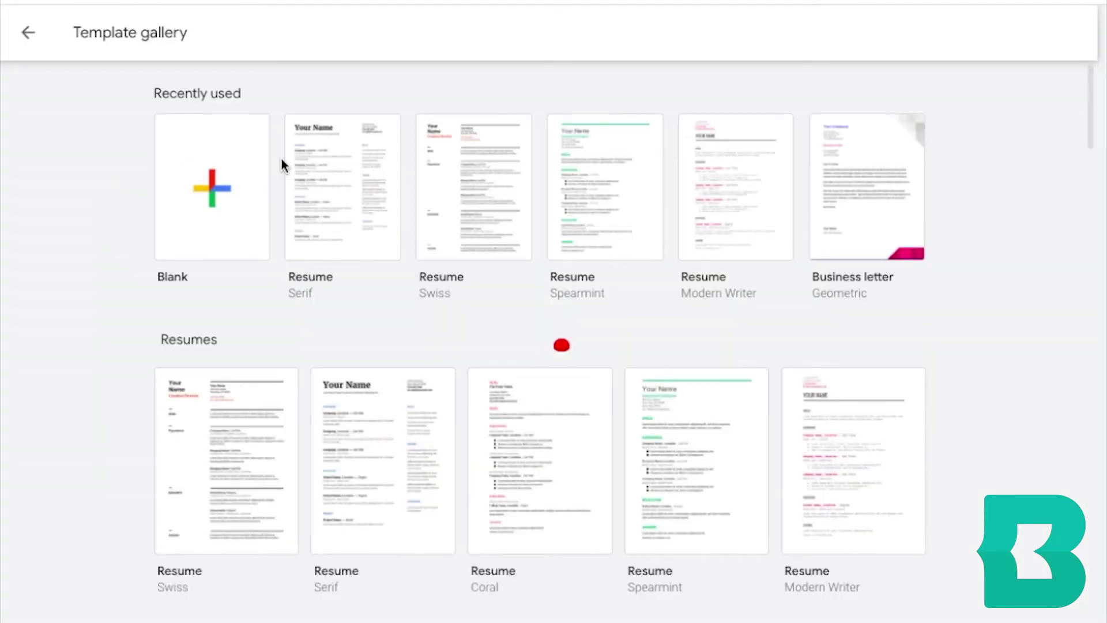
scroll(79, 409, down, 2)
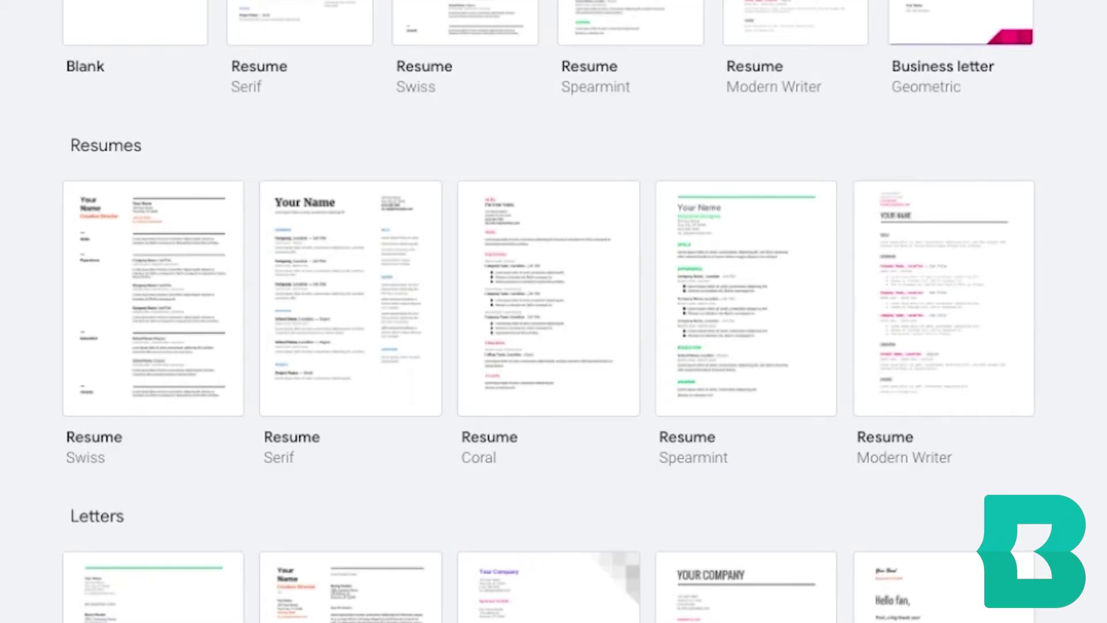
Create a new resume from the Serif template in the Resumes section
click(316, 260)
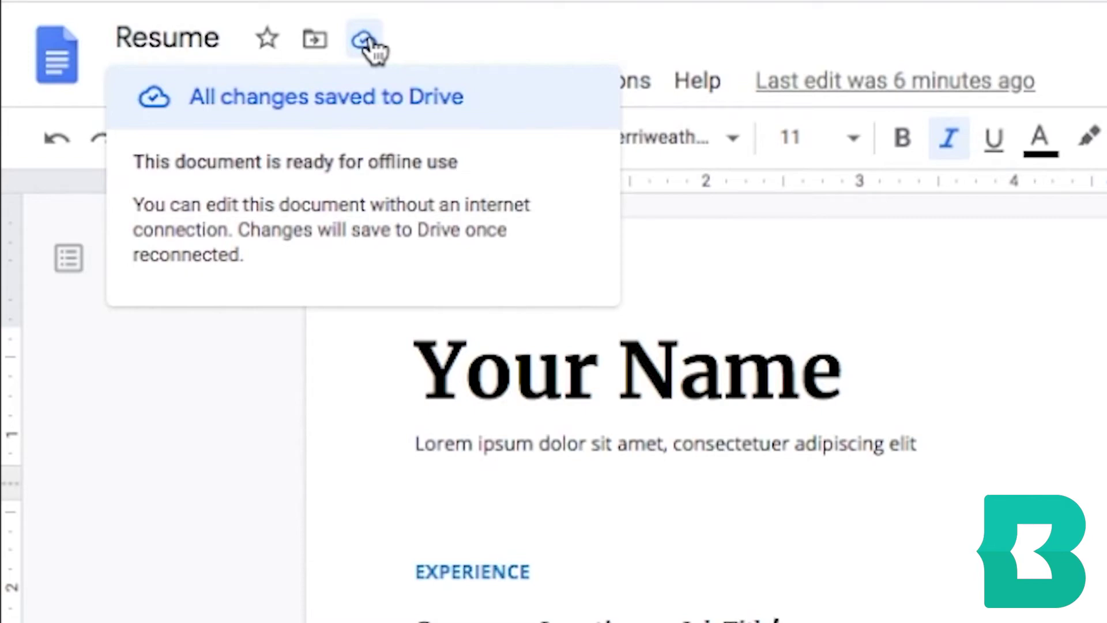
Rename the resume document to 'My Resume'
click(123, 33)
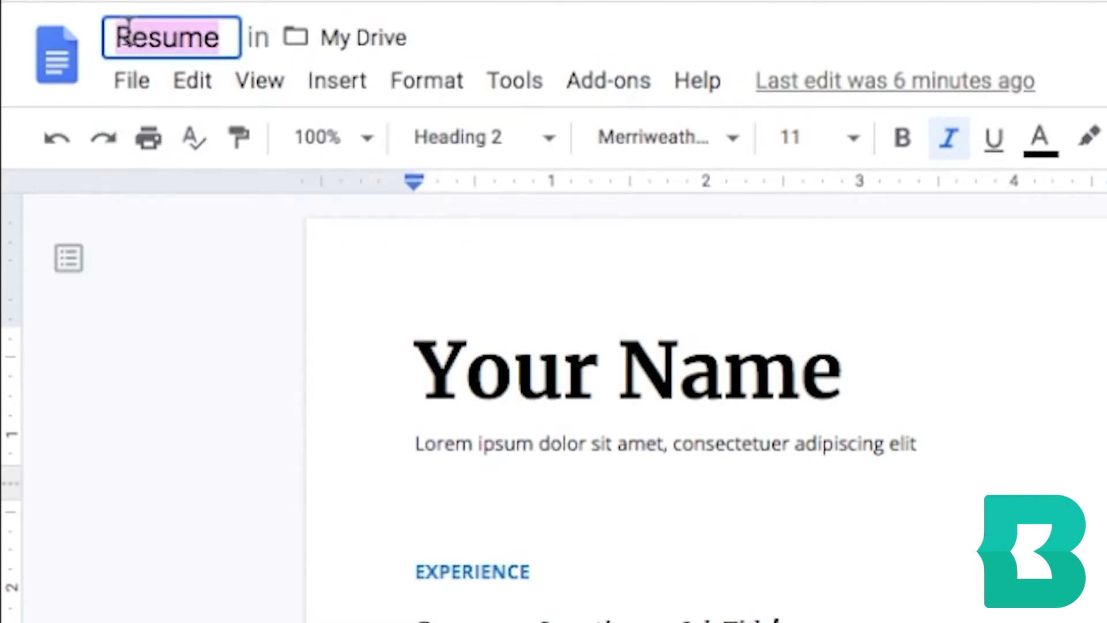
text(My )
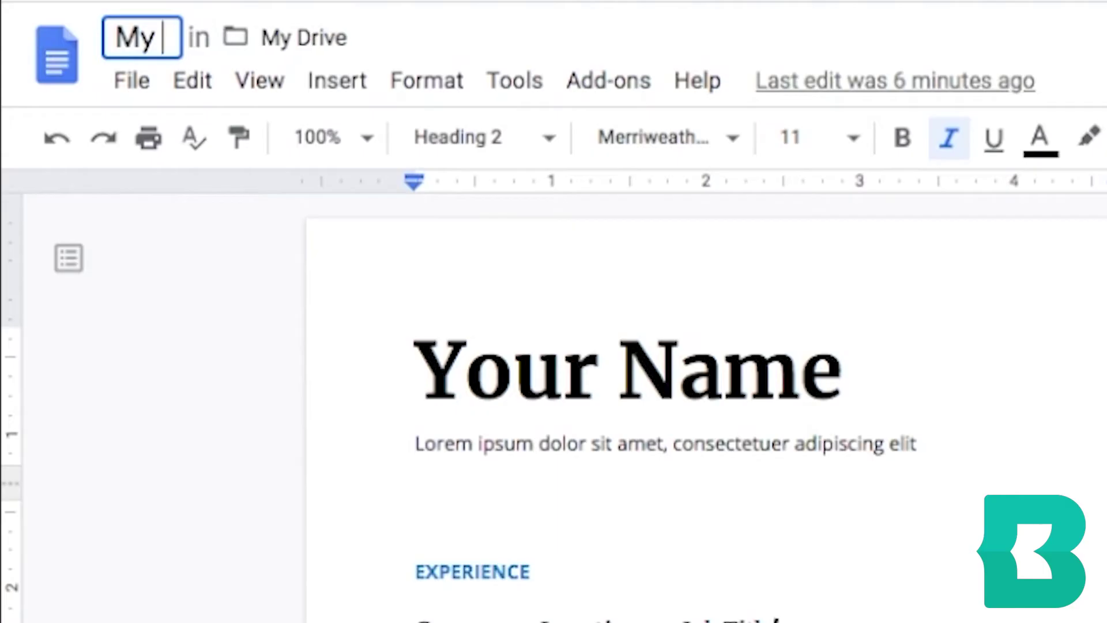
text(Resu)
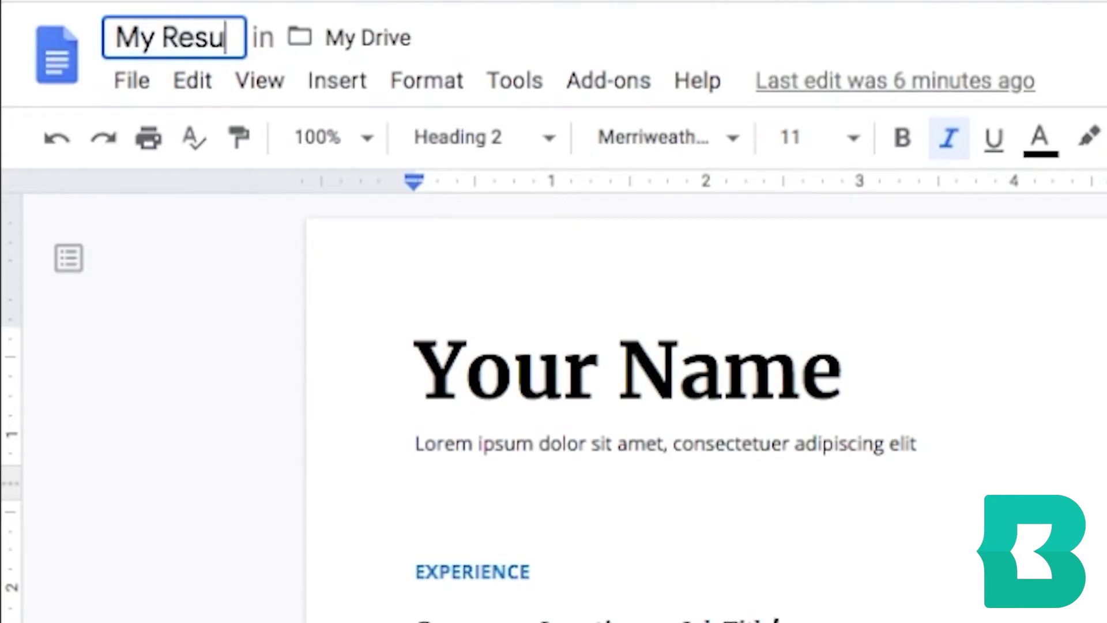
text(me)
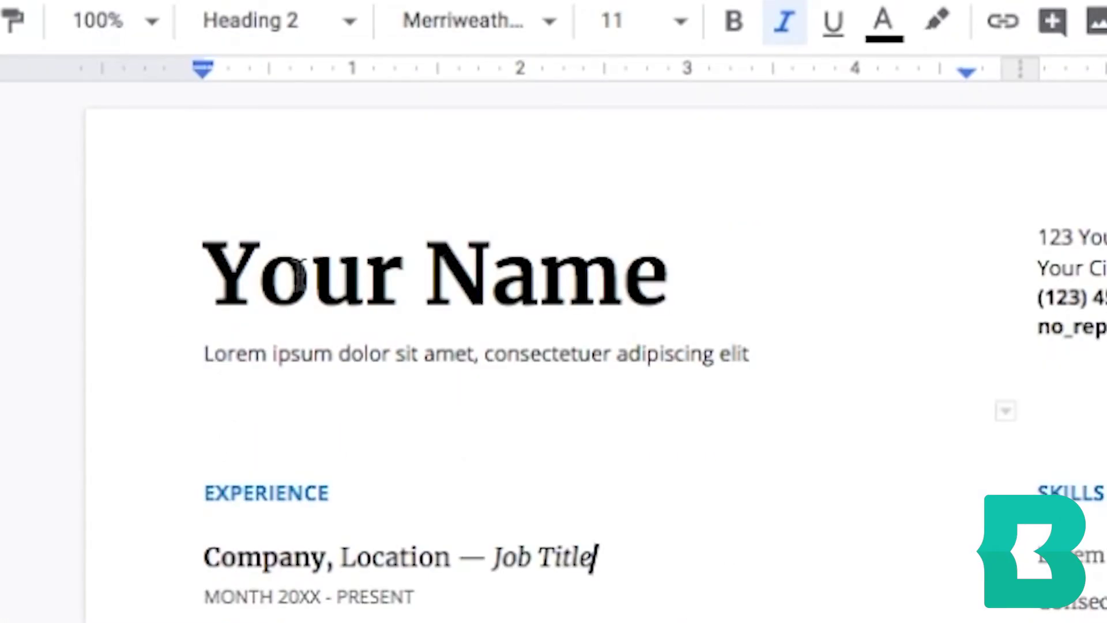
Replace the 'Your Name' placeholder heading with 'Harry Potter'
click(294, 279)
double_click(294, 279)
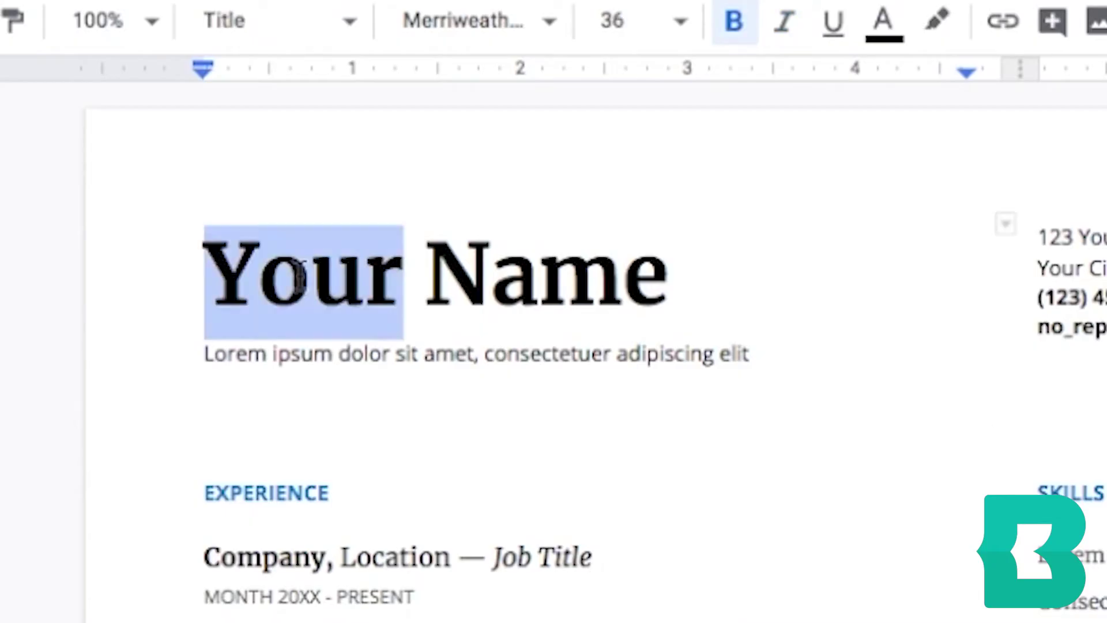
text(Harry)
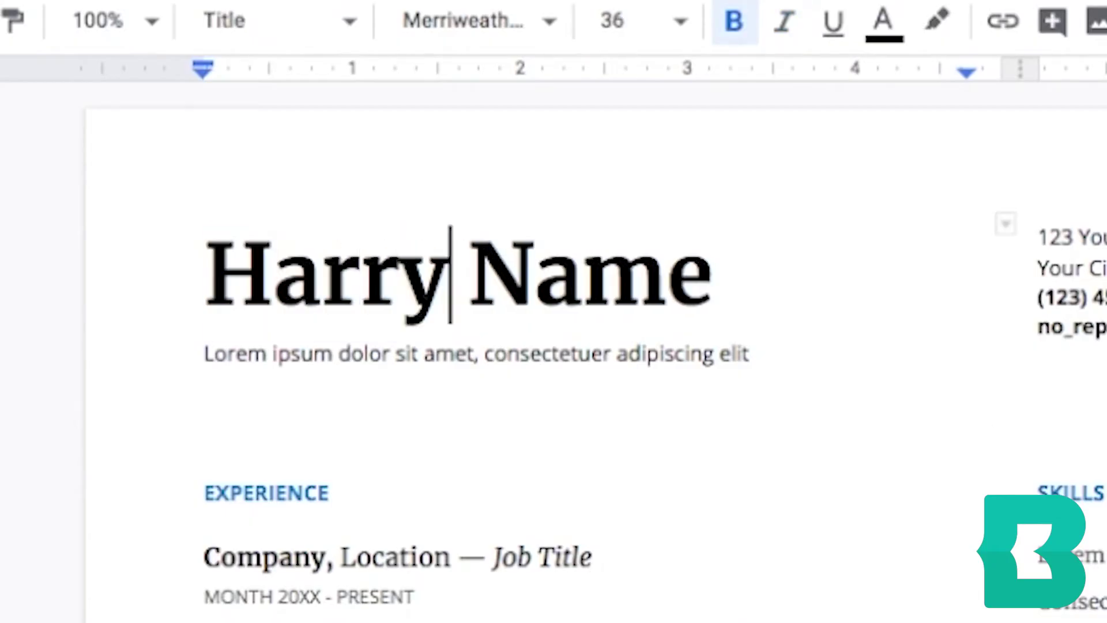
click(716, 279)
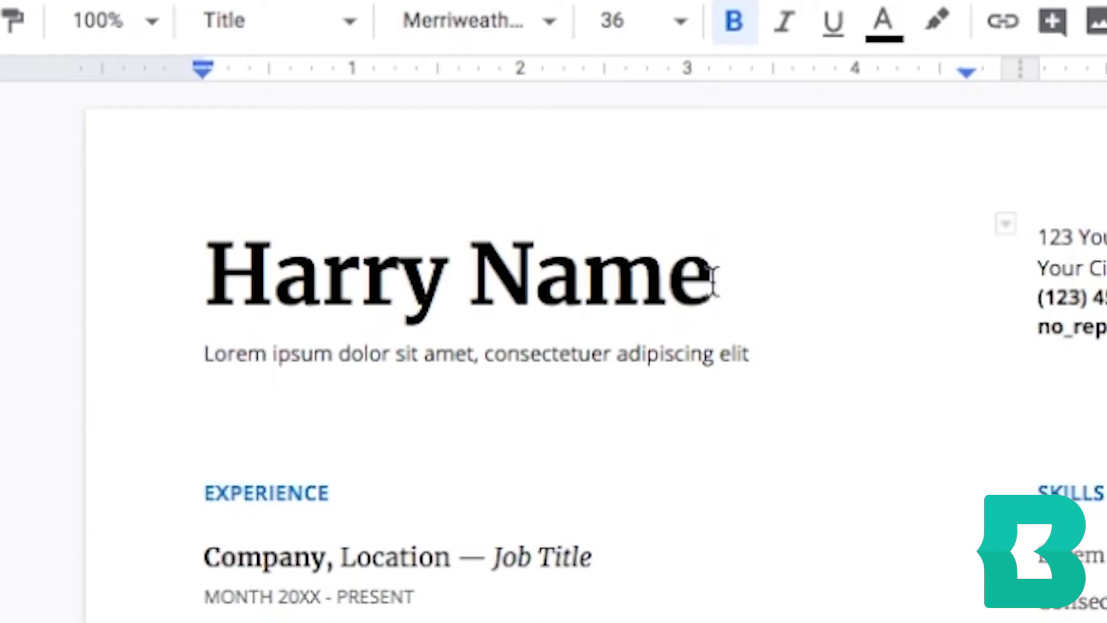
key(BackSpace)
key(BackSpace)
key(BackSpace)
key(BackSpace)
text(Potter)
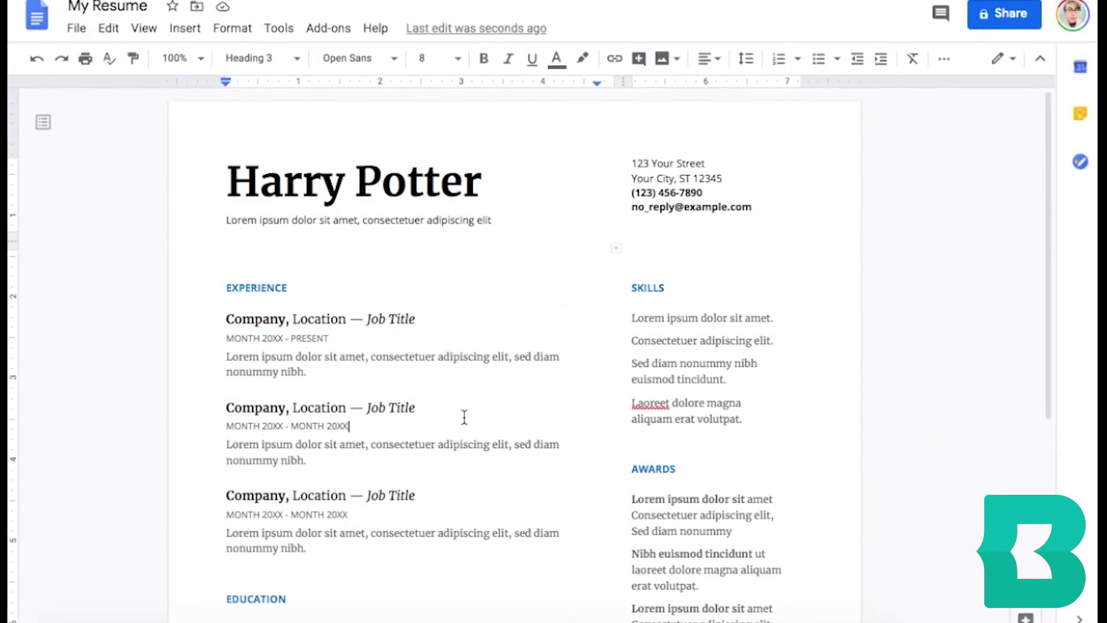
scroll(463, 417, down, 2)
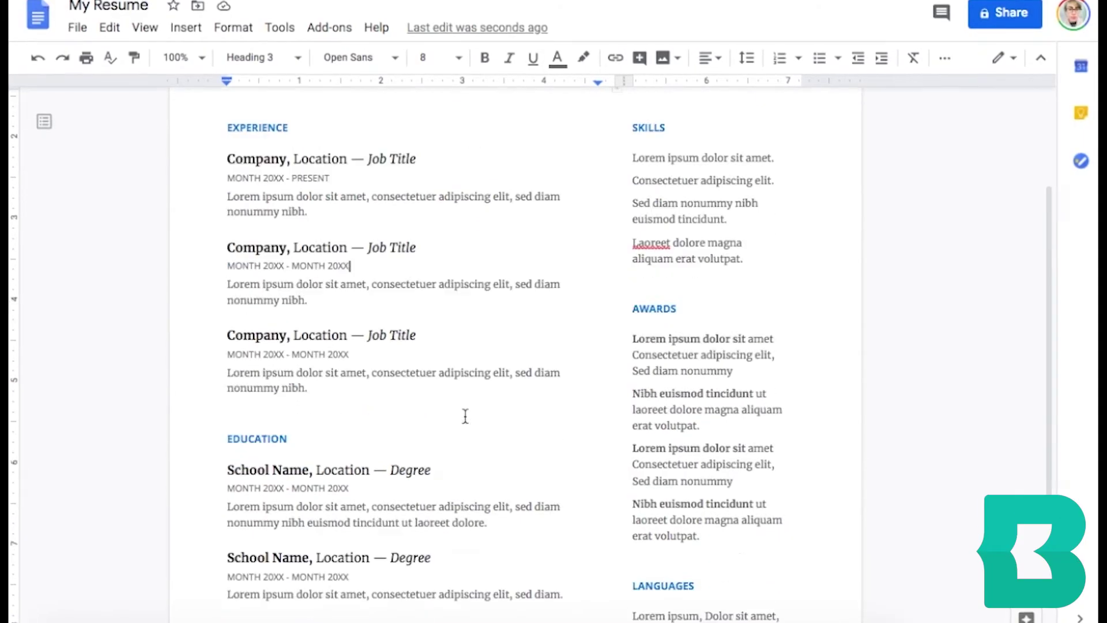
scroll(464, 416, down, 2)
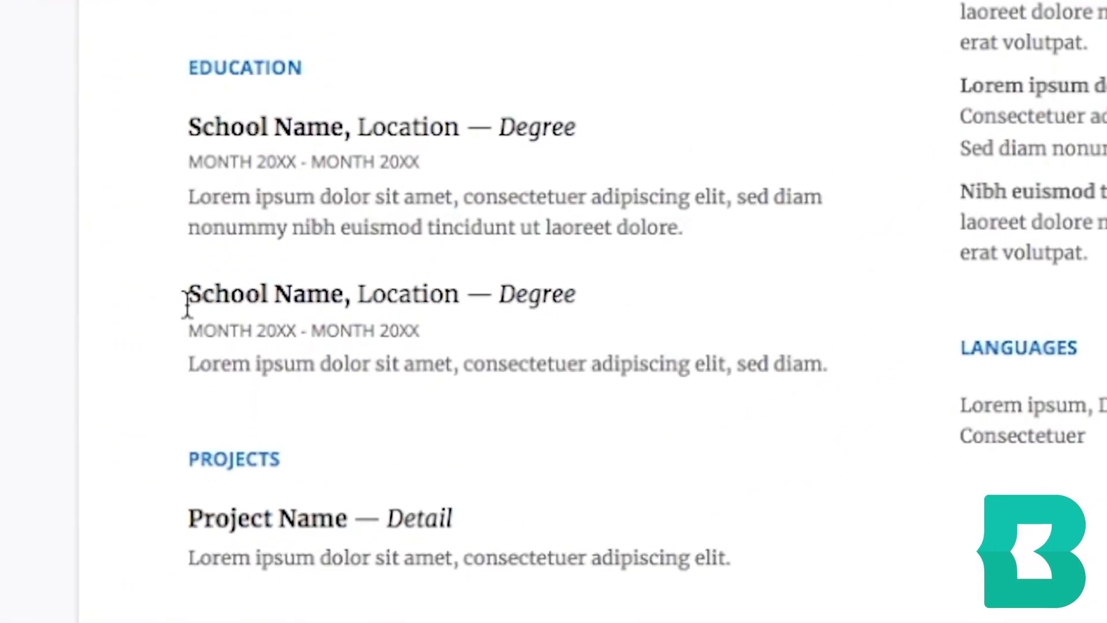
Delete the second School Name entry so Education has a single school
drag(186, 298, 841, 366)
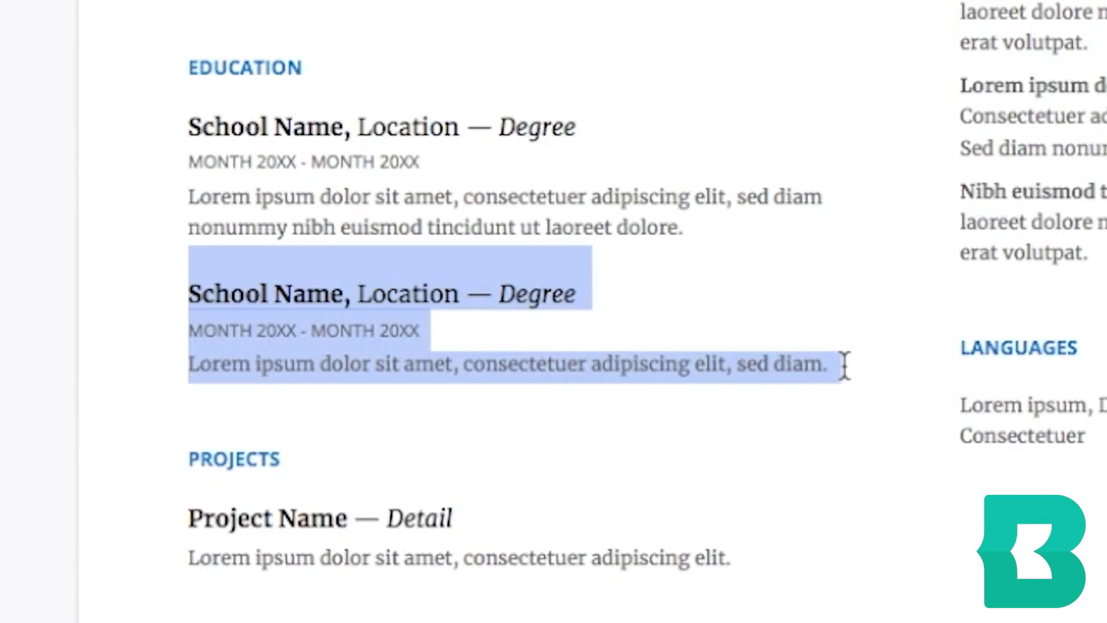
key(BackSpace)
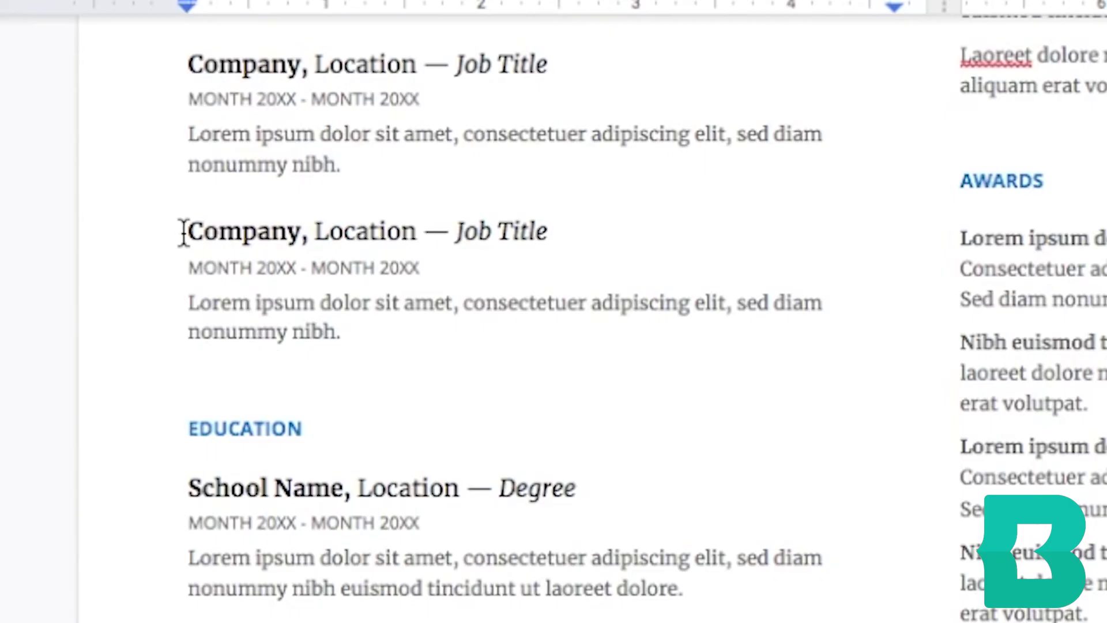
Copy the second Company job entry with its dates and description
drag(183, 232, 390, 334)
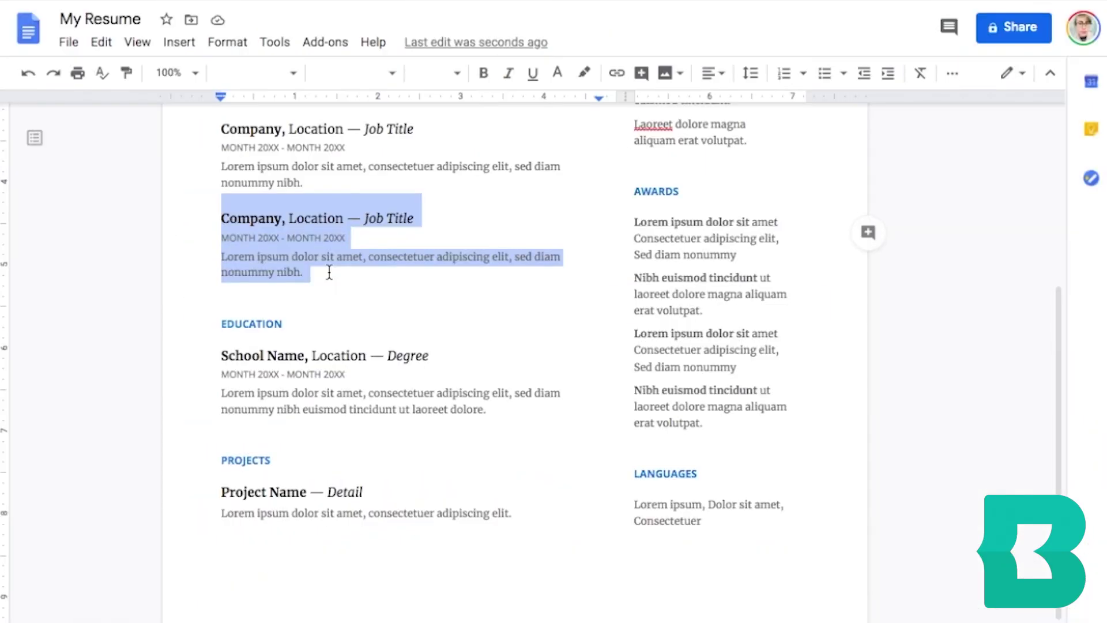
right_click(267, 258)
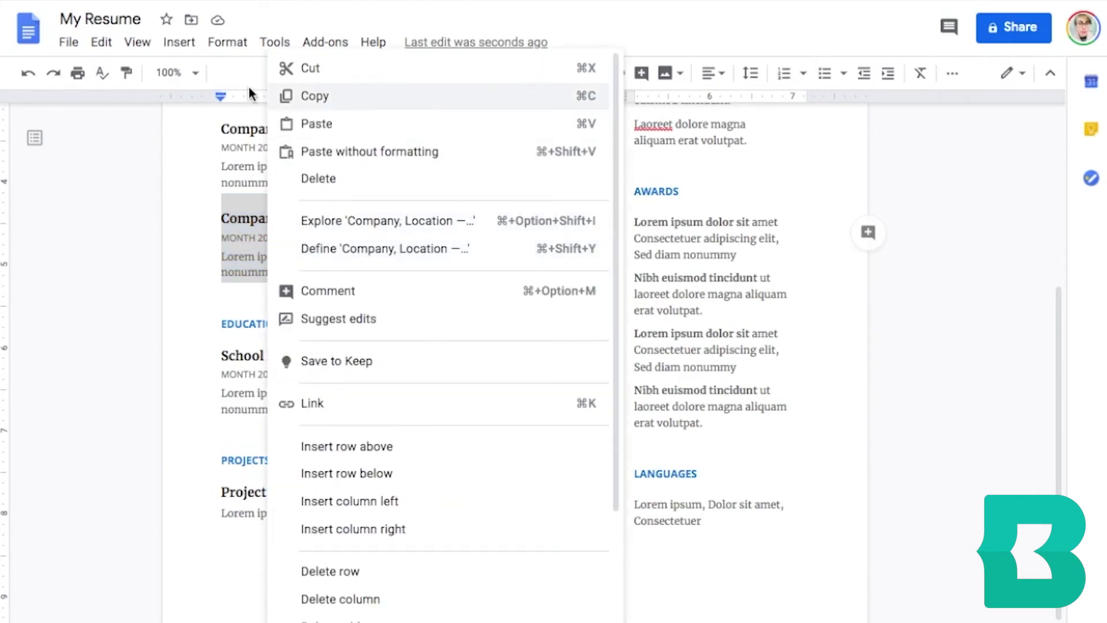
click(105, 45)
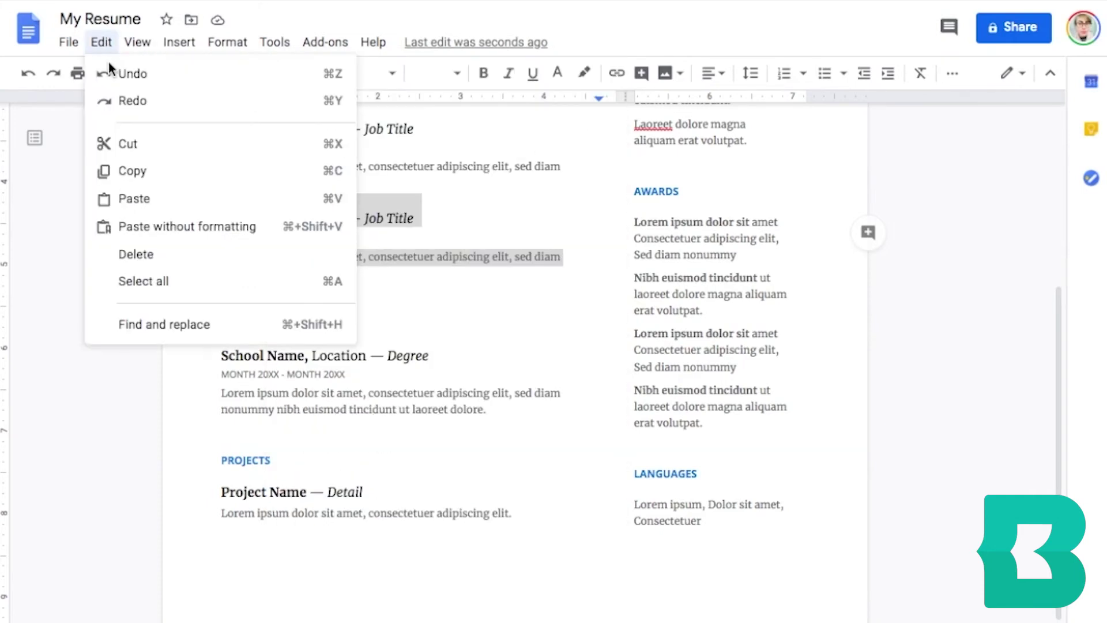
click(136, 172)
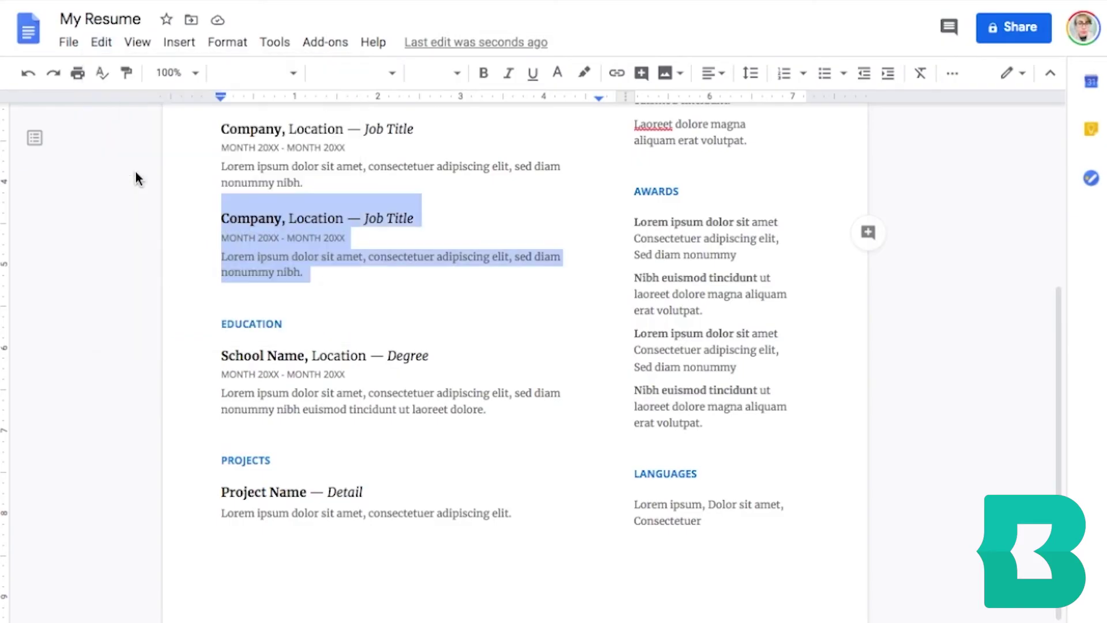
click(230, 292)
Paste the copied entry below as an additional Company entry in Experience
click(329, 274)
key(Return)
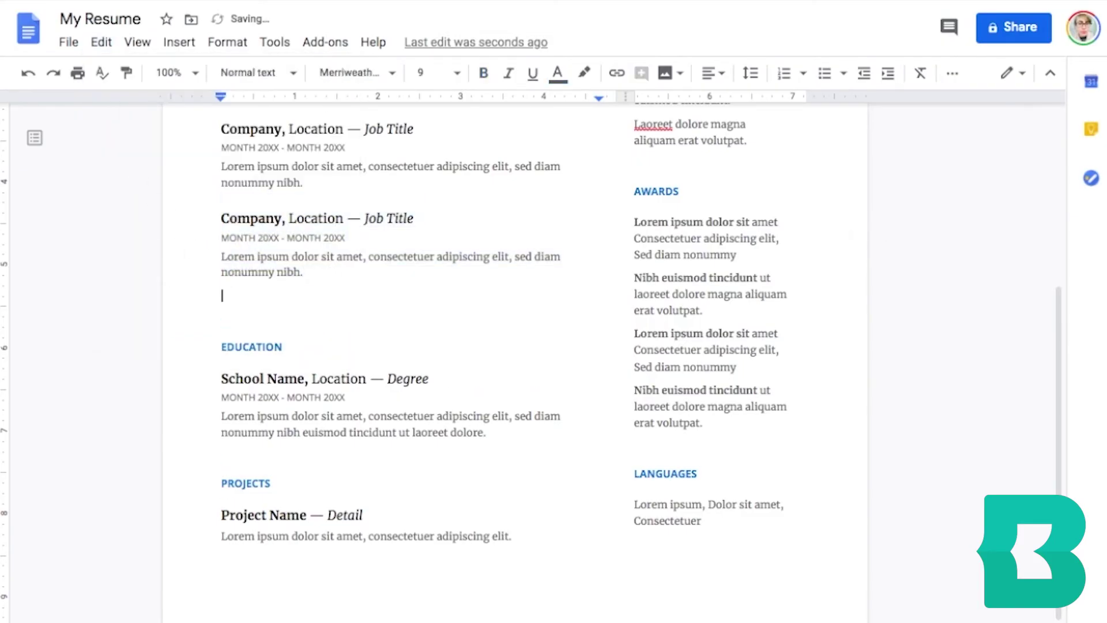
right_click(251, 296)
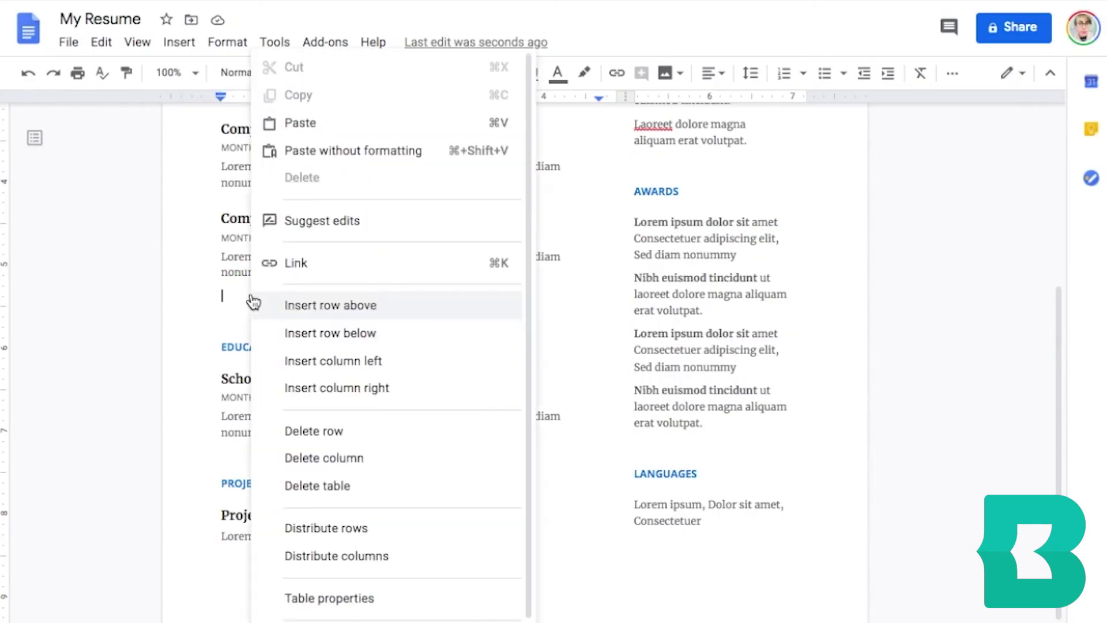
click(102, 42)
click(138, 200)
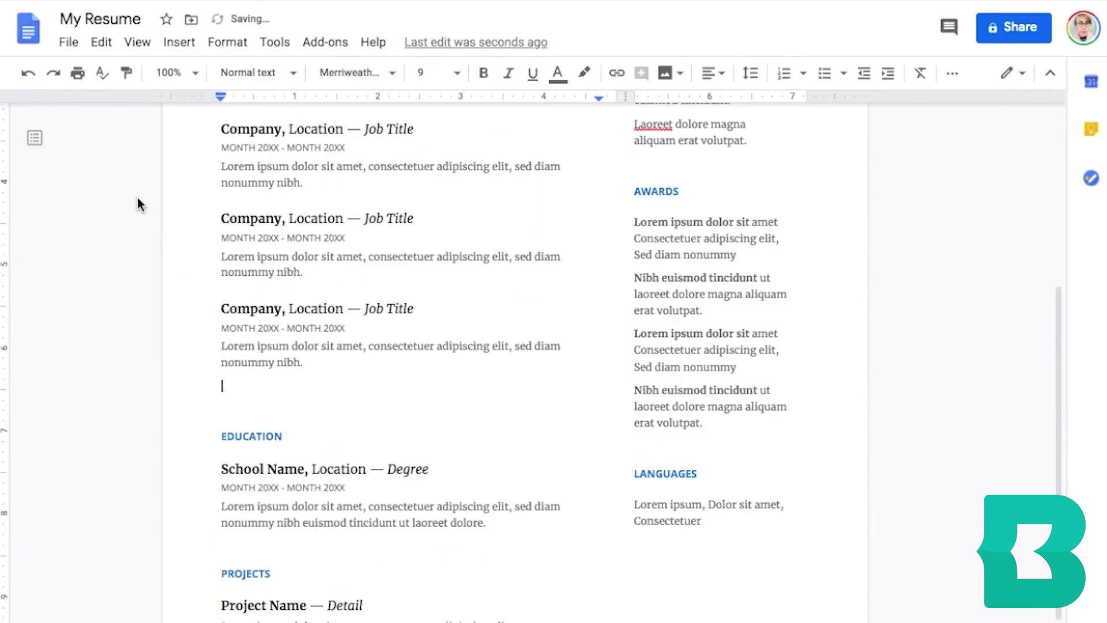
key(BackSpace)
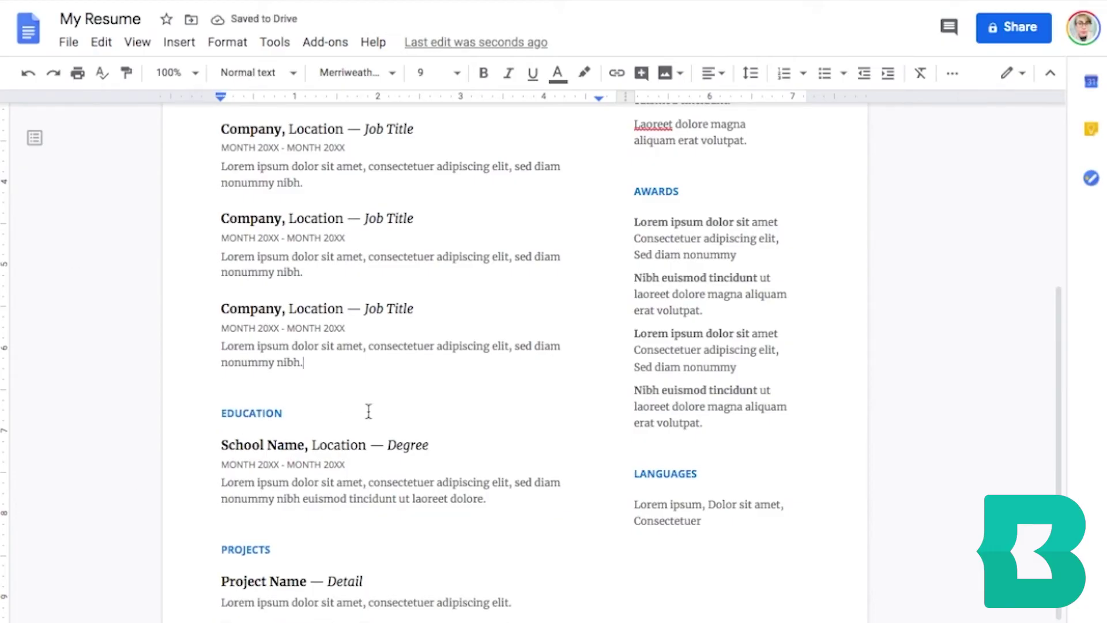
scroll(369, 411, up, 3)
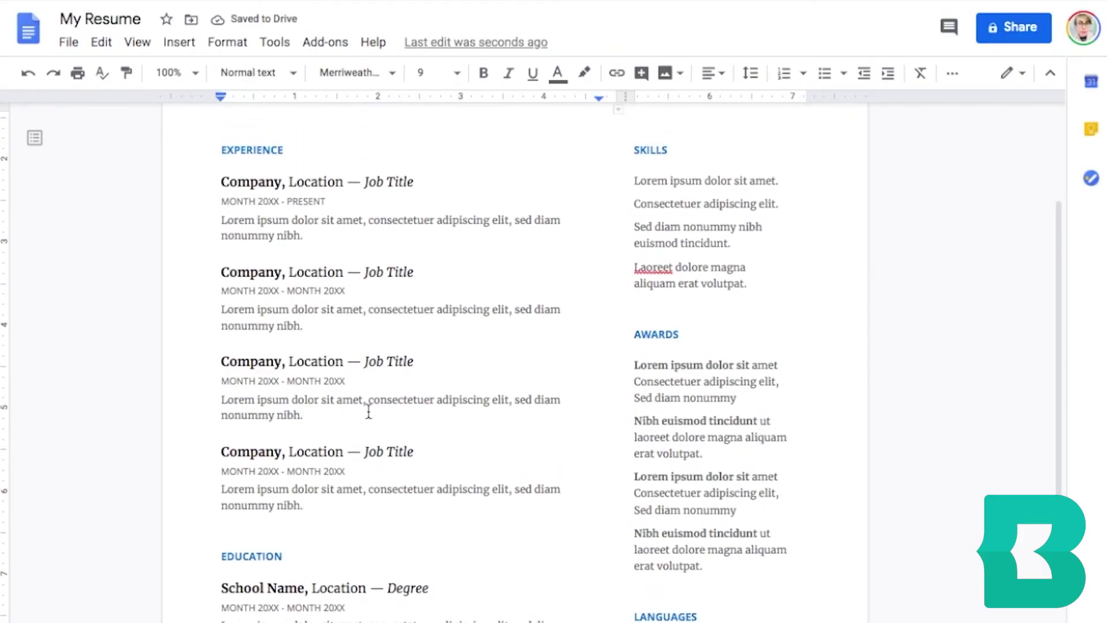
Make the EXPERIENCE heading green
double_click(251, 161)
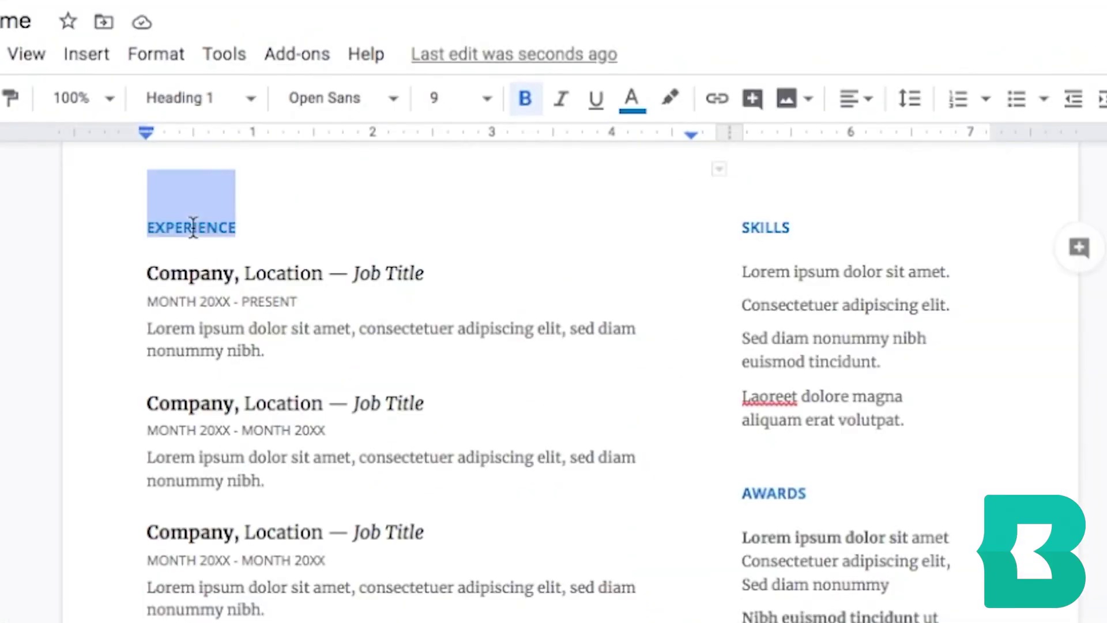
click(628, 110)
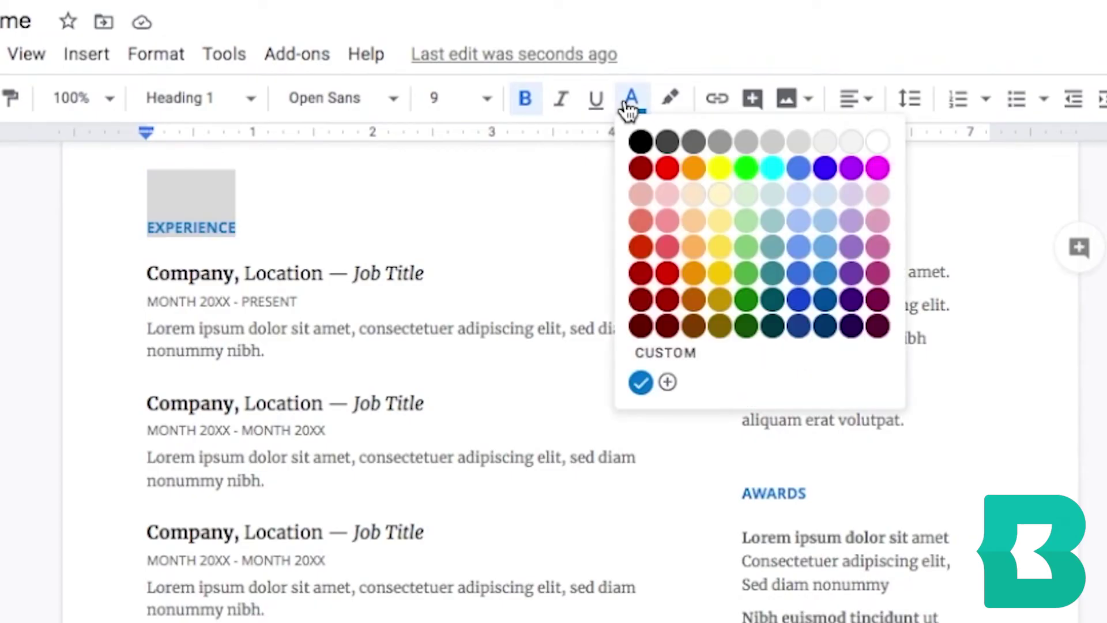
click(750, 275)
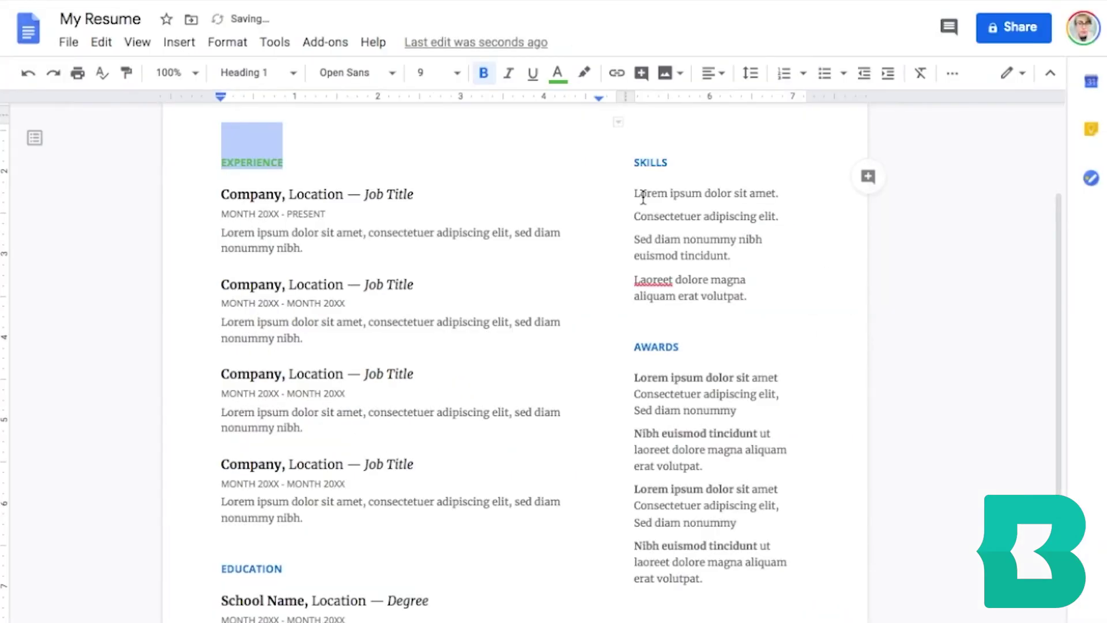
Set the EXPERIENCE heading in the Merriweather font
click(393, 76)
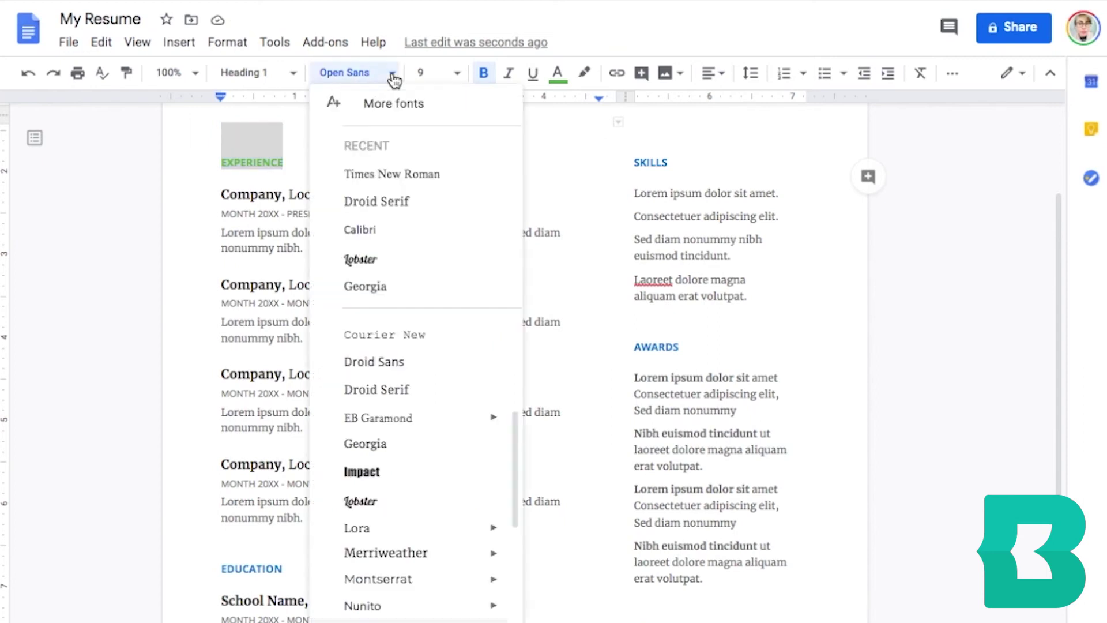
click(391, 554)
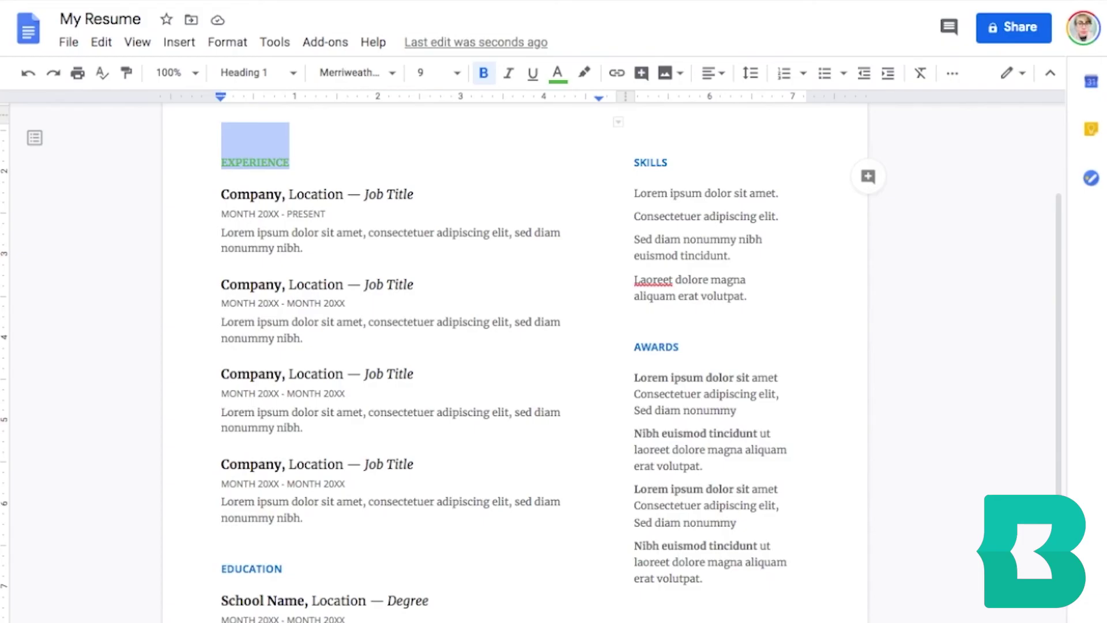
click(68, 41)
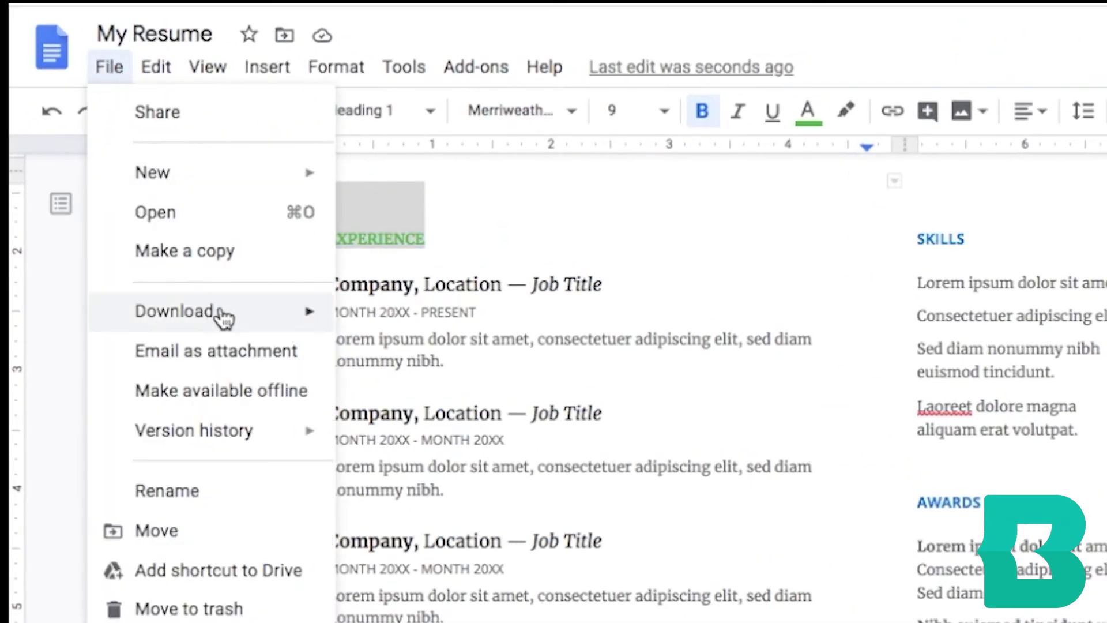
mouse_move(174, 310)
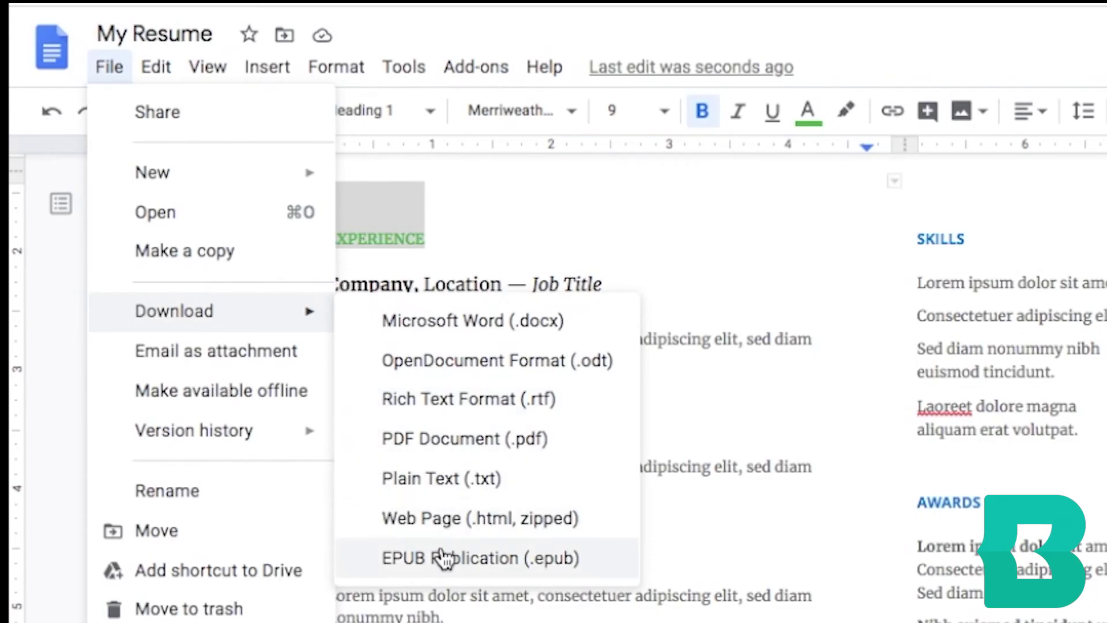
Show the resume's download formats (PDF, Word) under File > Download, then close the menu
click(456, 439)
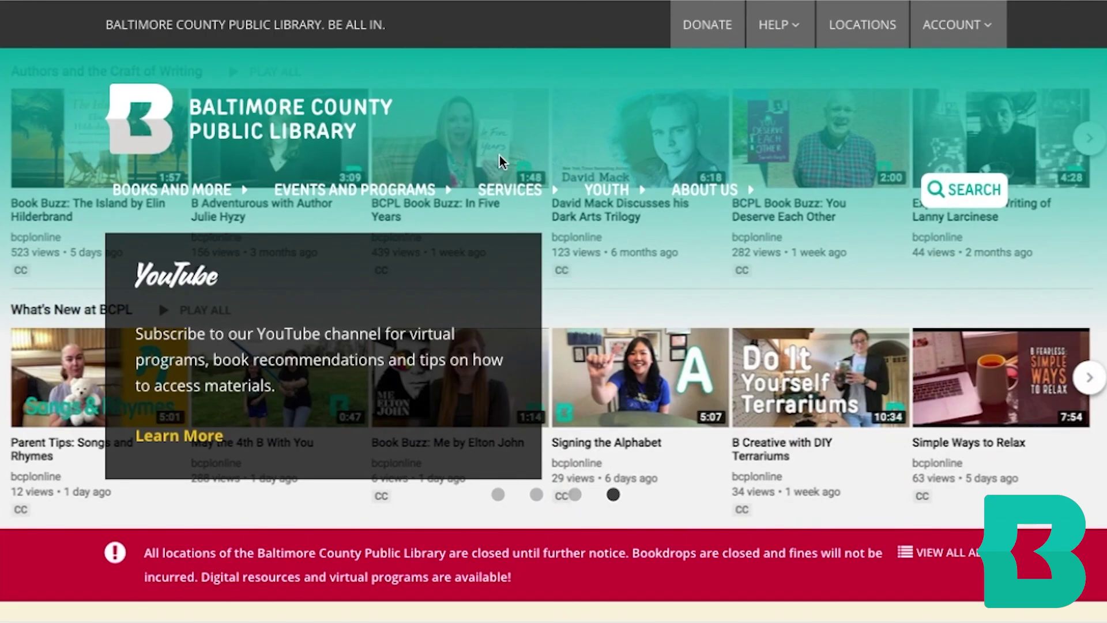
mouse_move(520, 190)
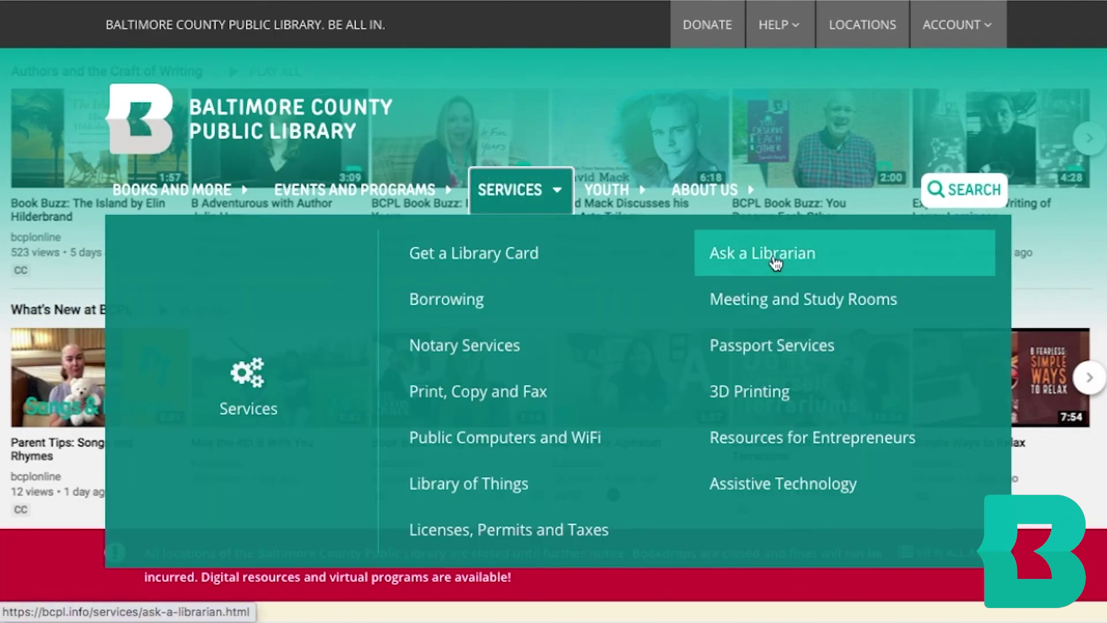
Open the Ask a Librarian page and show its Contact Us options
click(771, 262)
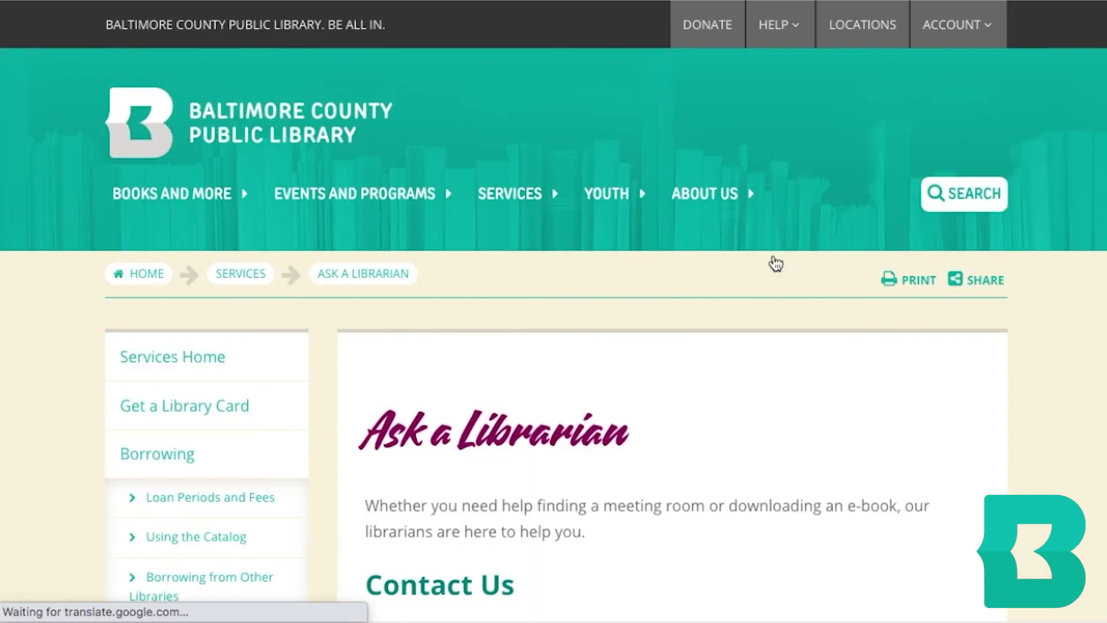
scroll(732, 372, down, 2)
scroll(731, 371, down, 3)
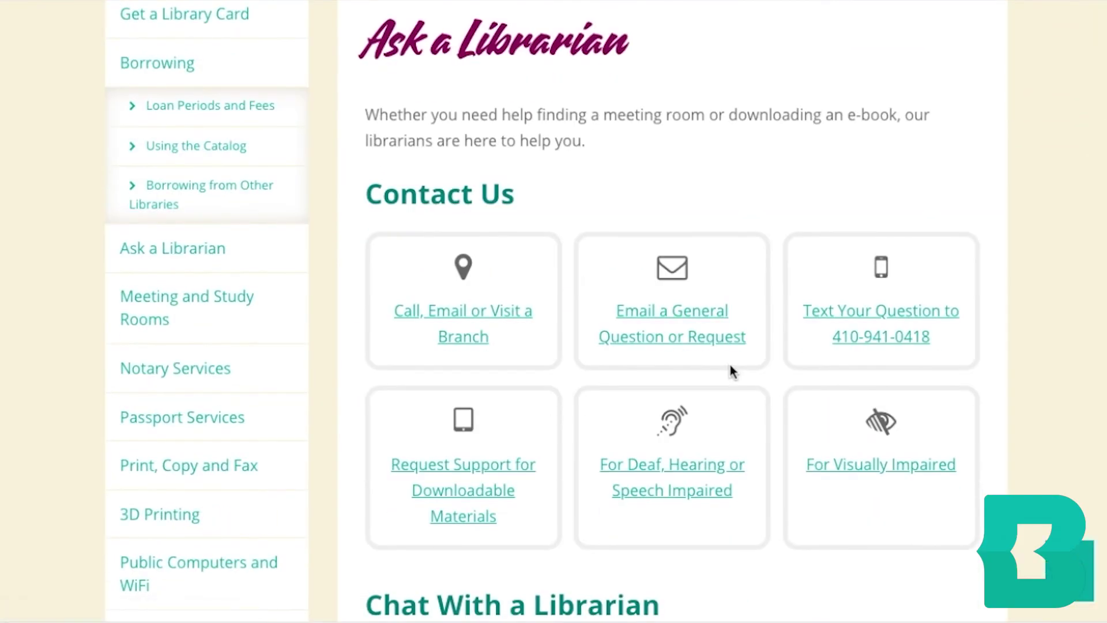